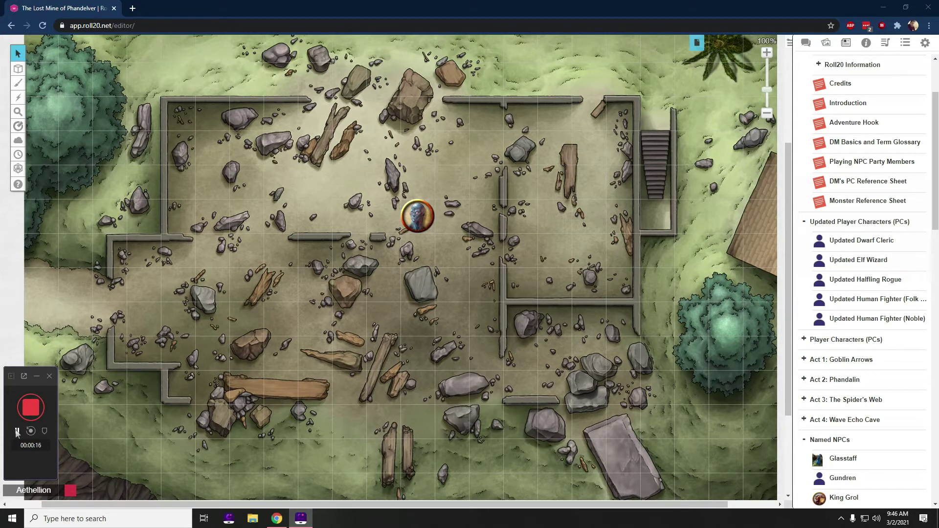
# Switch the multi-sided token in the ruins between its two sides with the Choose Side option
pyautogui.click(419, 219)
pyautogui.rightClick(424, 216)
pyautogui.moveTo(449, 210)
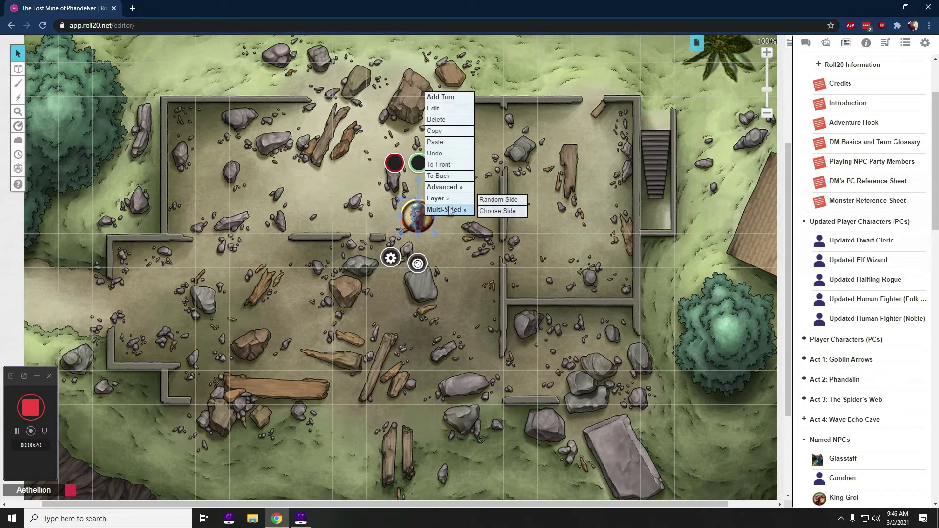
pyautogui.click(497, 211)
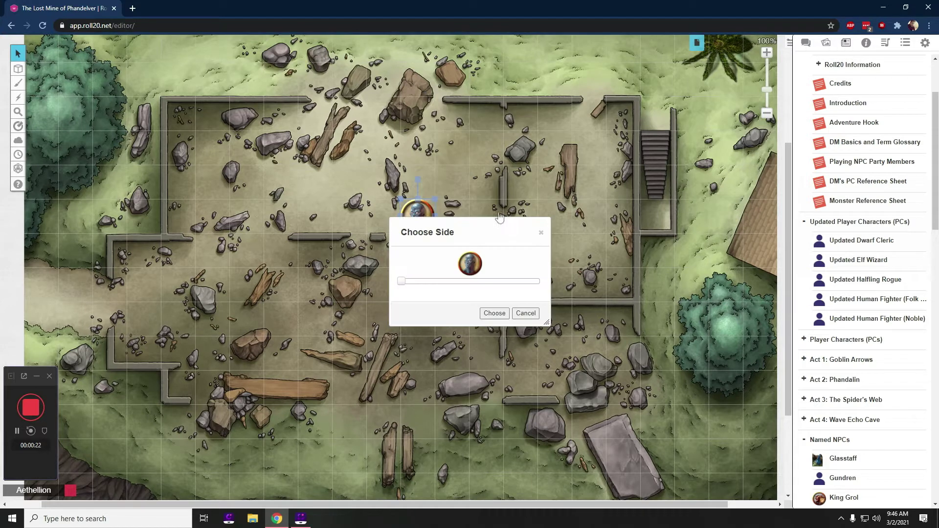
pyautogui.moveTo(401, 282); pyautogui.dragTo(498, 285)
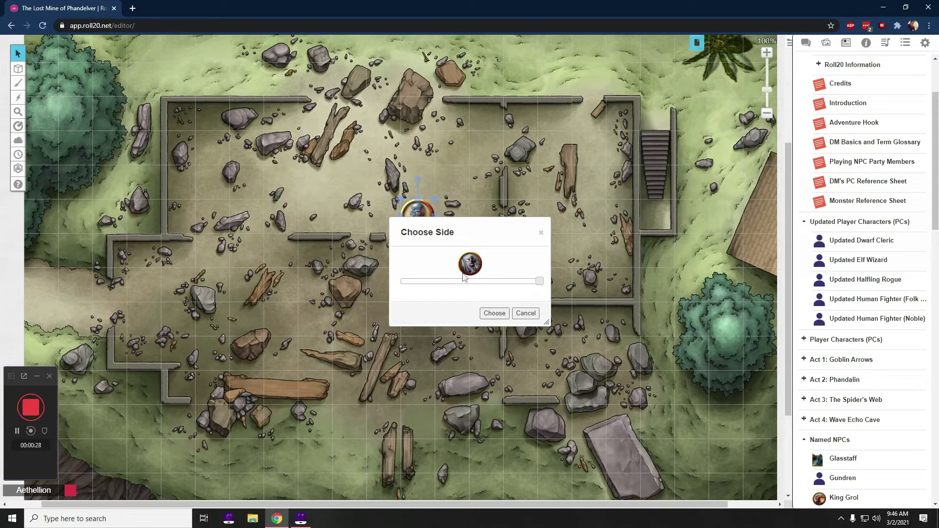
pyautogui.click(494, 312)
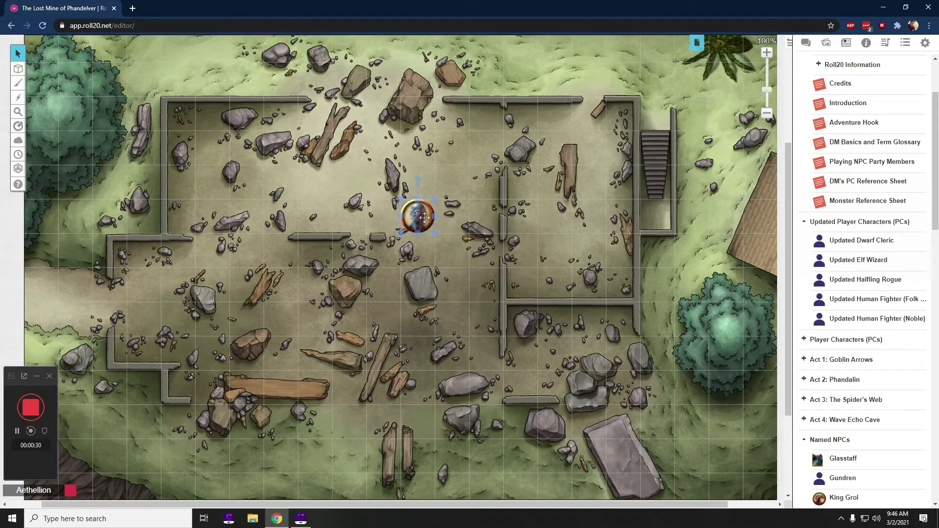
pyautogui.rightClick(422, 215)
pyautogui.moveTo(452, 211)
pyautogui.click(520, 214)
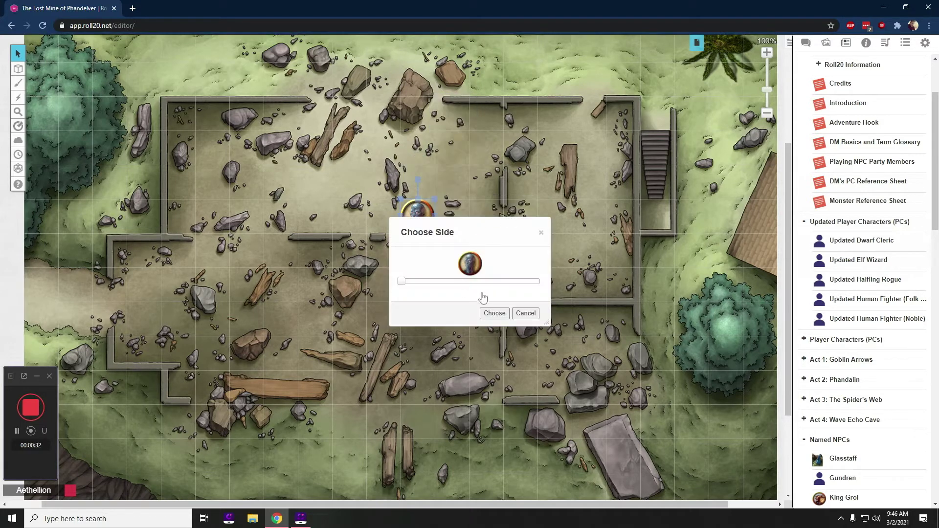
pyautogui.moveTo(402, 282); pyautogui.dragTo(504, 284)
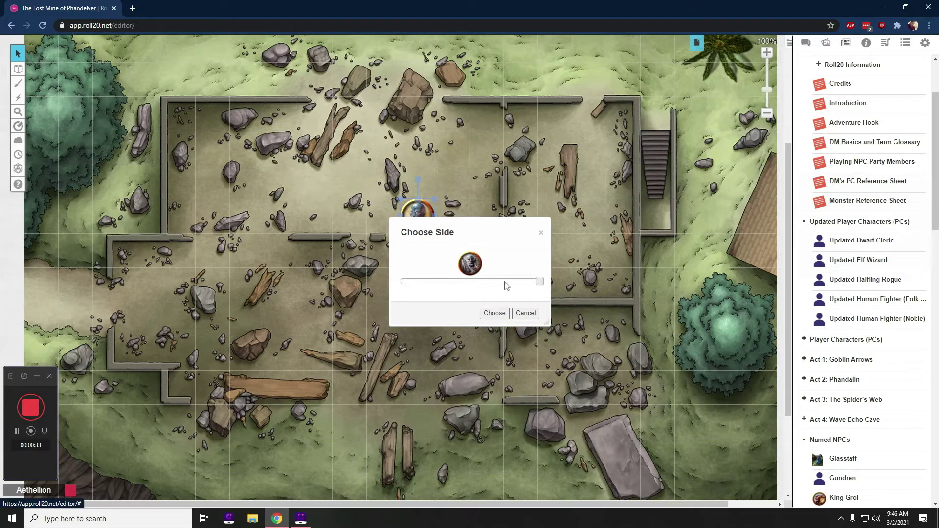
pyautogui.click(489, 313)
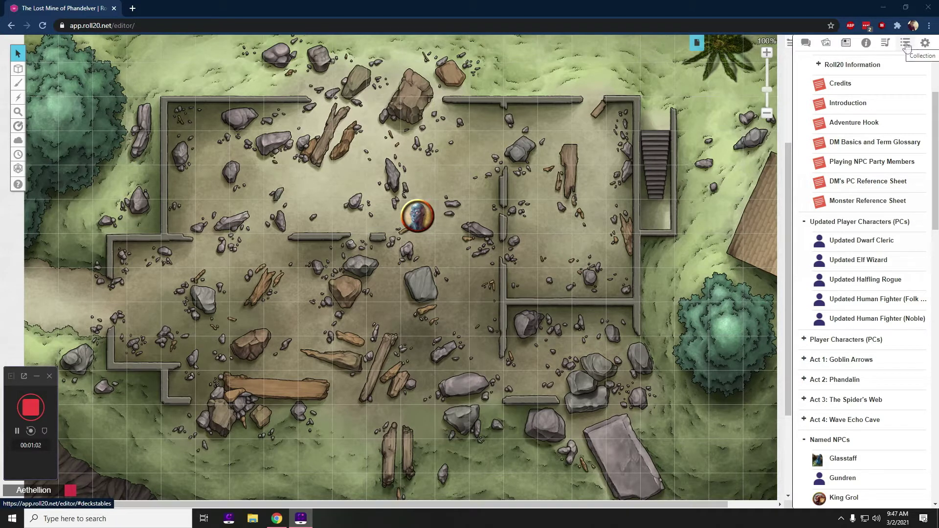
# Add a new rollable table to the collection and name it Druid
pyautogui.click(905, 43)
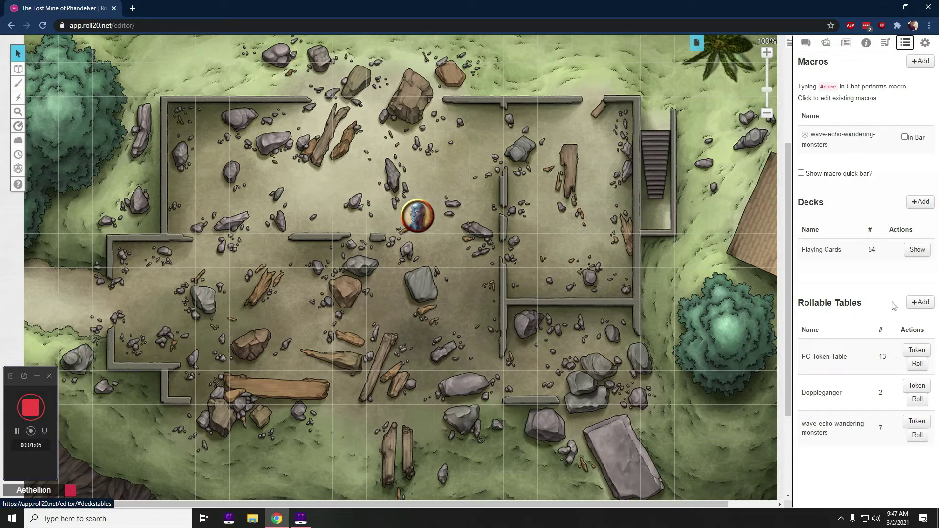
pyautogui.click(922, 303)
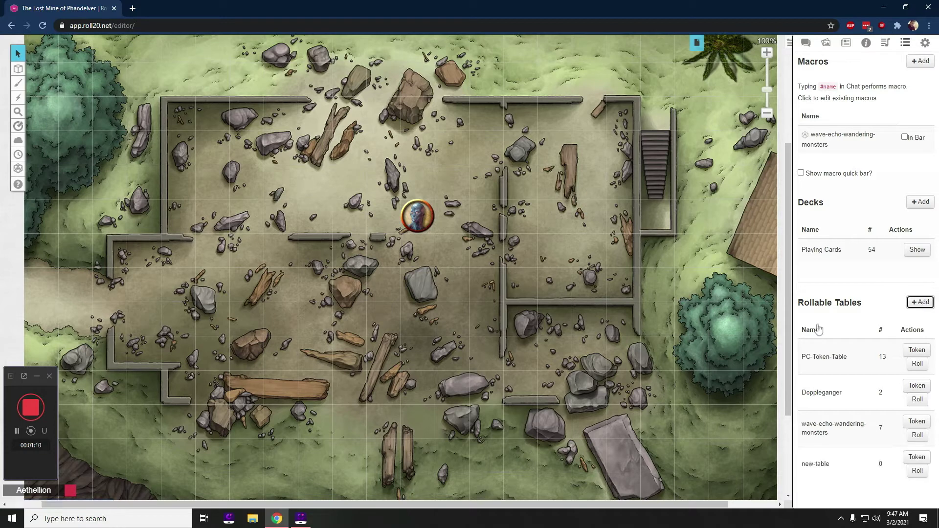
pyautogui.click(815, 465)
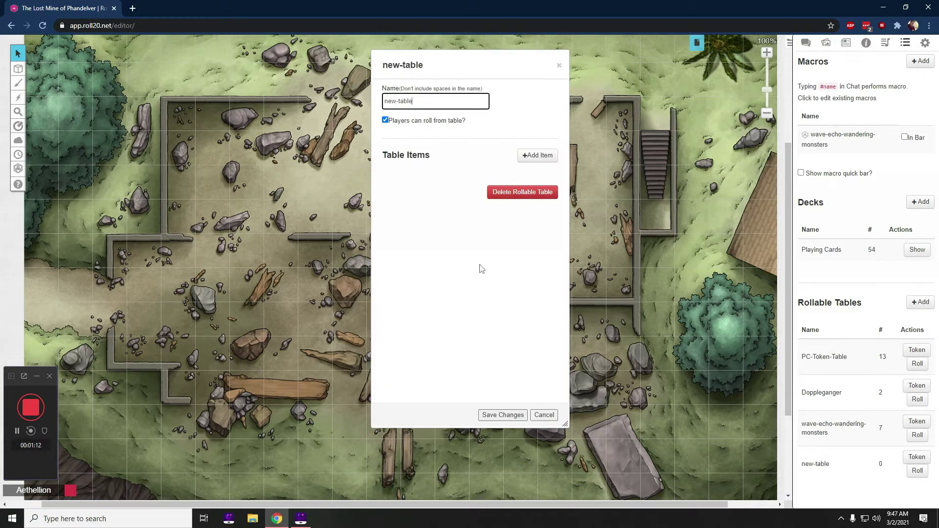
pyautogui.press('BackSpace')
pyautogui.press('BackSpace')
pyautogui.press('BackSpace')
pyautogui.press('BackSpace')
pyautogui.press('BackSpace')
pyautogui.press('BackSpace')
pyautogui.press('BackSpace')
pyautogui.press('BackSpace')
# Add an item named Normal to the Druid table, using the premium asset EK Halfling Token 3 as its icon
pyautogui.click(529, 159)
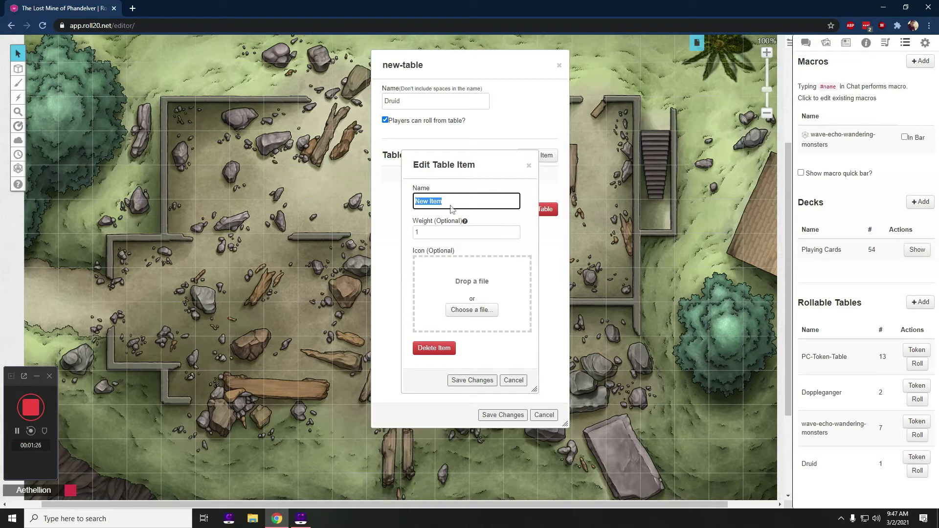
pyautogui.write('Normal')
pyautogui.click(824, 43)
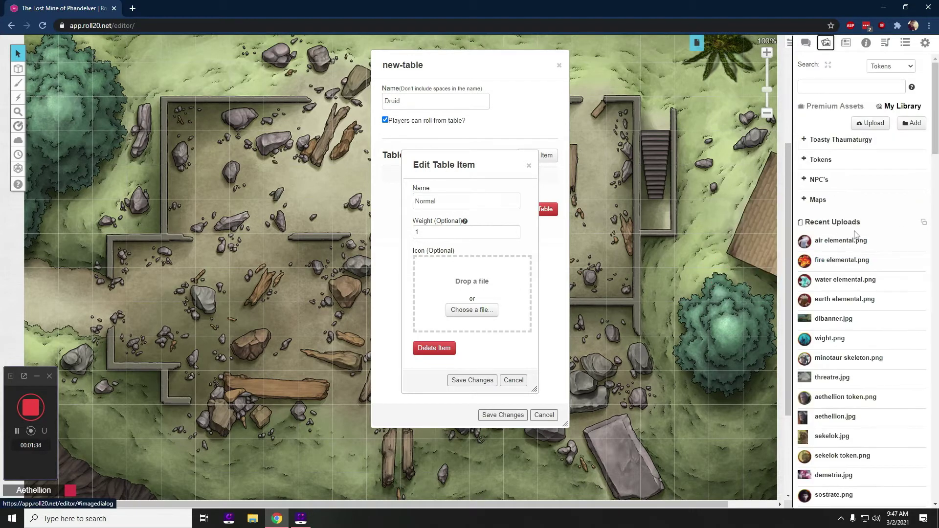
pyautogui.click(834, 106)
pyautogui.click(826, 147)
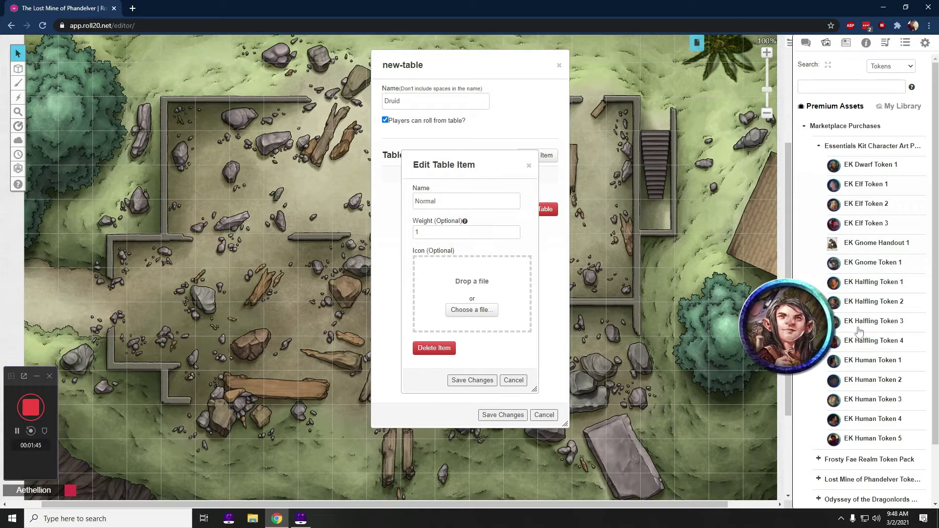
pyautogui.moveTo(869, 327); pyautogui.dragTo(490, 281)
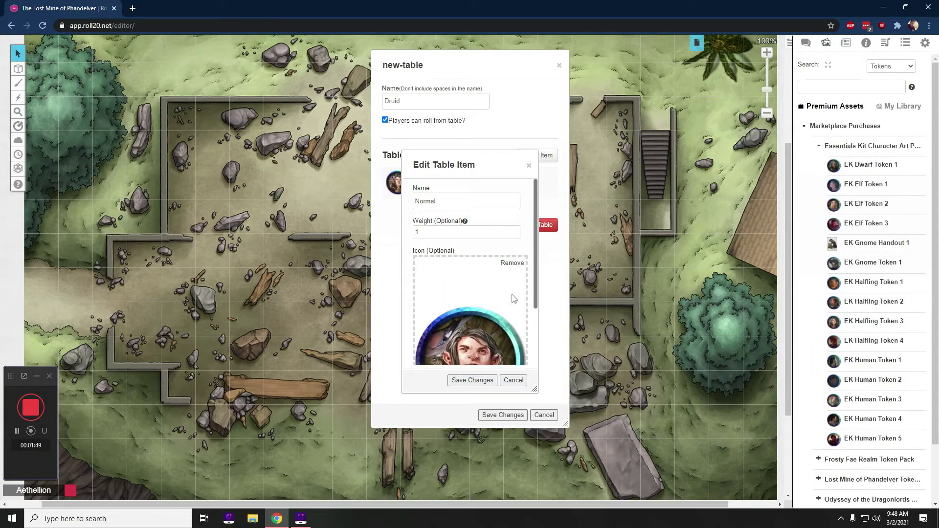
pyautogui.scroll(-2, 519, 298)
pyautogui.click(473, 381)
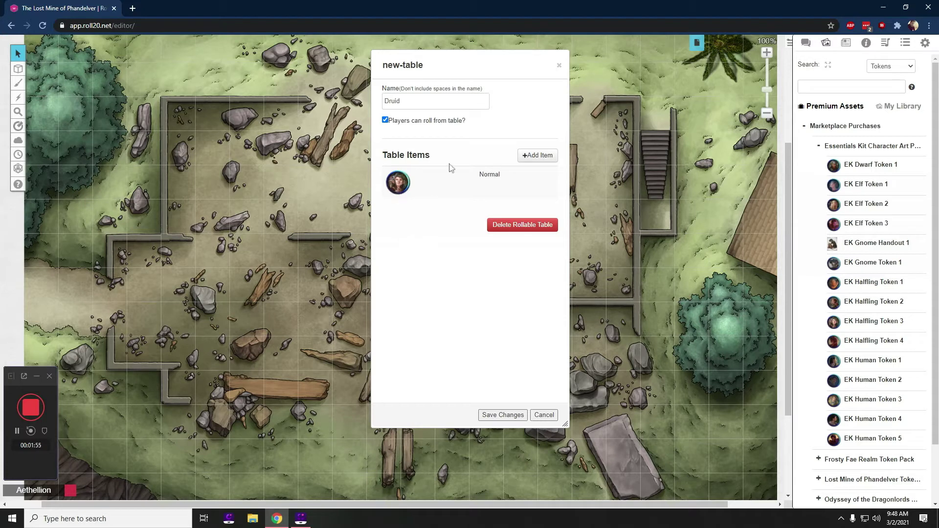
# Add an item named Air to the Druid table, with air elemental.png from the library as its icon
pyautogui.click(531, 156)
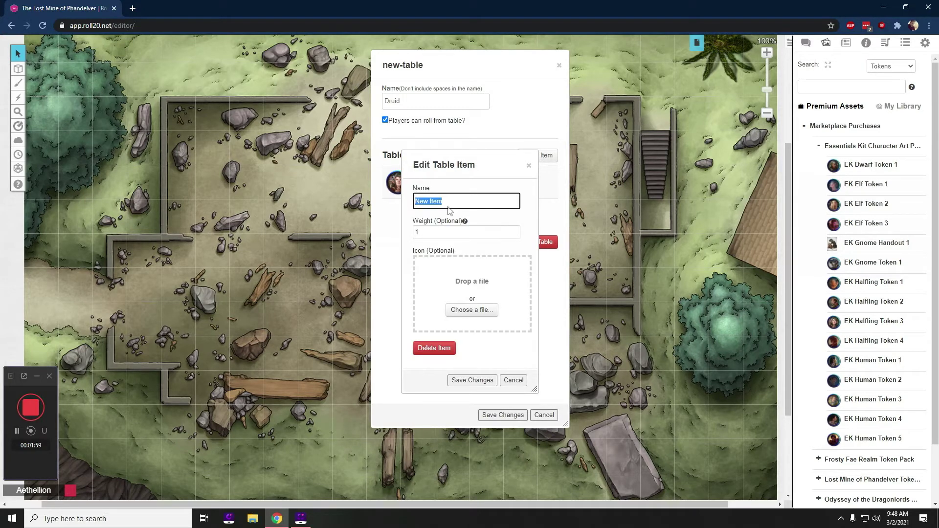
pyautogui.write('Air')
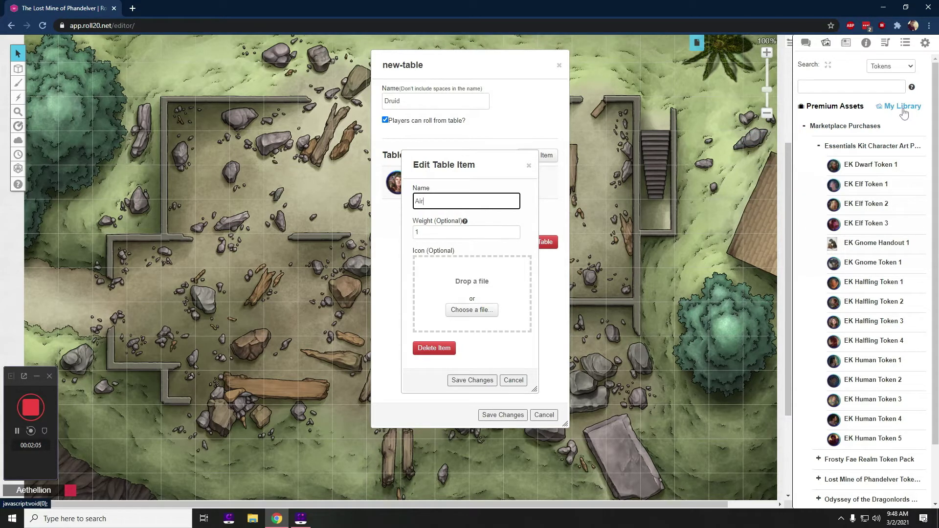
pyautogui.click(903, 107)
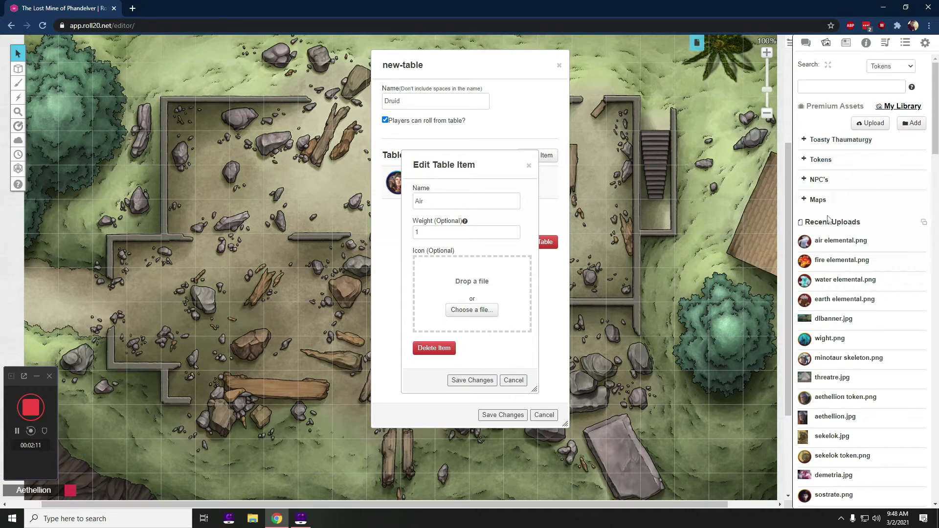
pyautogui.moveTo(826, 240); pyautogui.dragTo(473, 278)
pyautogui.scroll(-3, 469, 303)
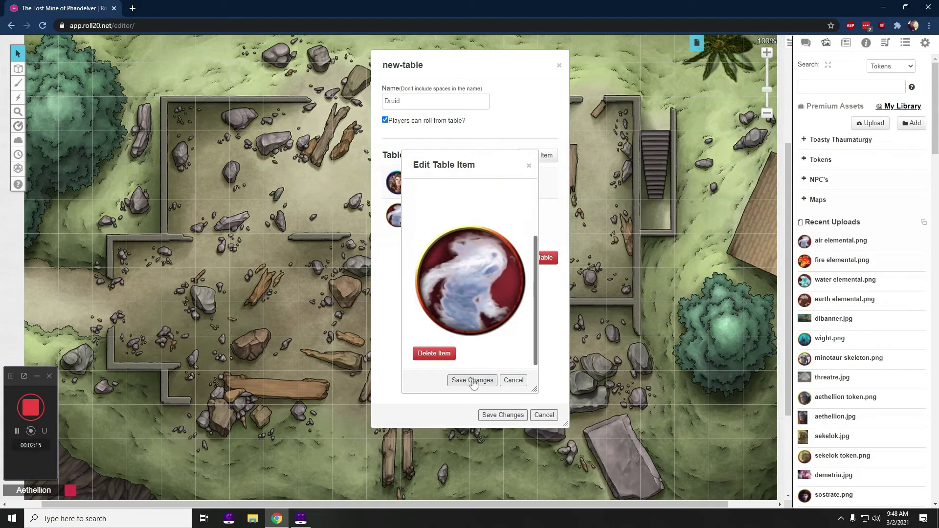
pyautogui.click(472, 380)
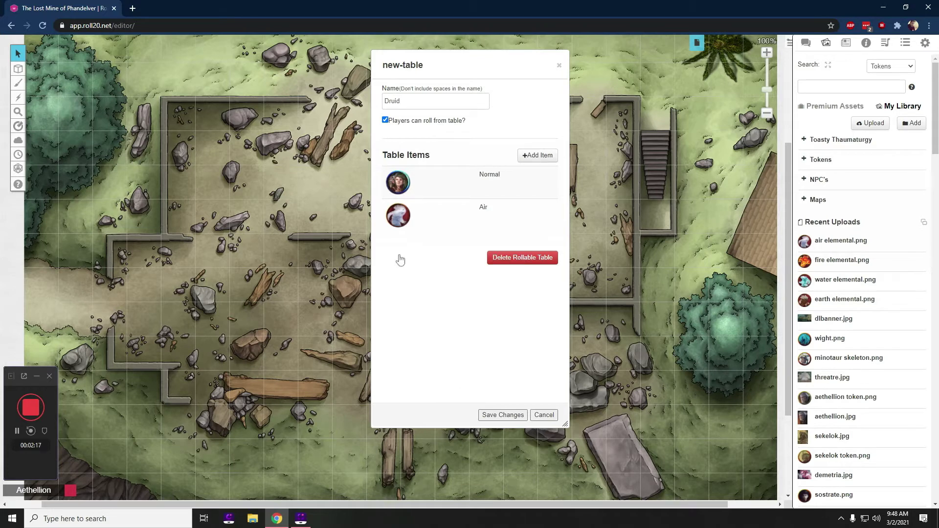
# Add an item named Fire to the Druid table, with fire elemental.png as its icon
pyautogui.click(540, 157)
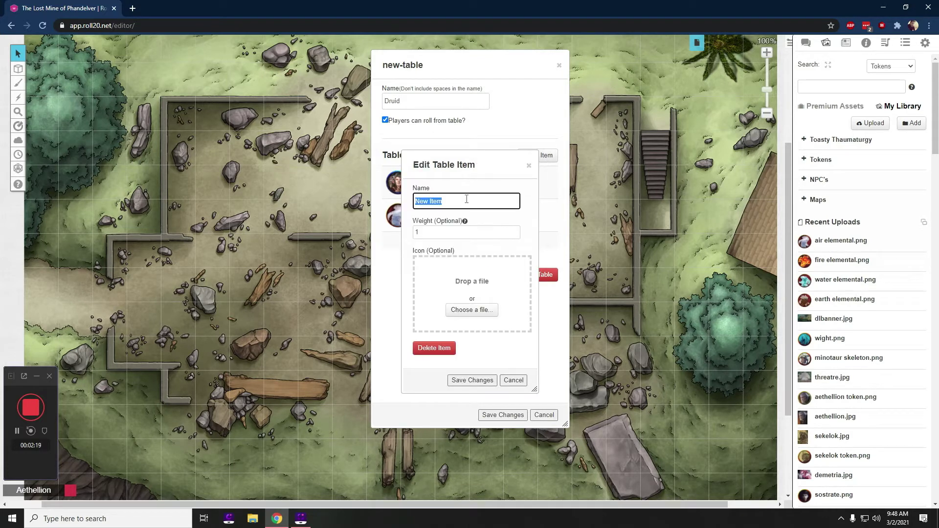
pyautogui.write('Fire')
pyautogui.moveTo(842, 260); pyautogui.dragTo(426, 266)
pyautogui.click(472, 380)
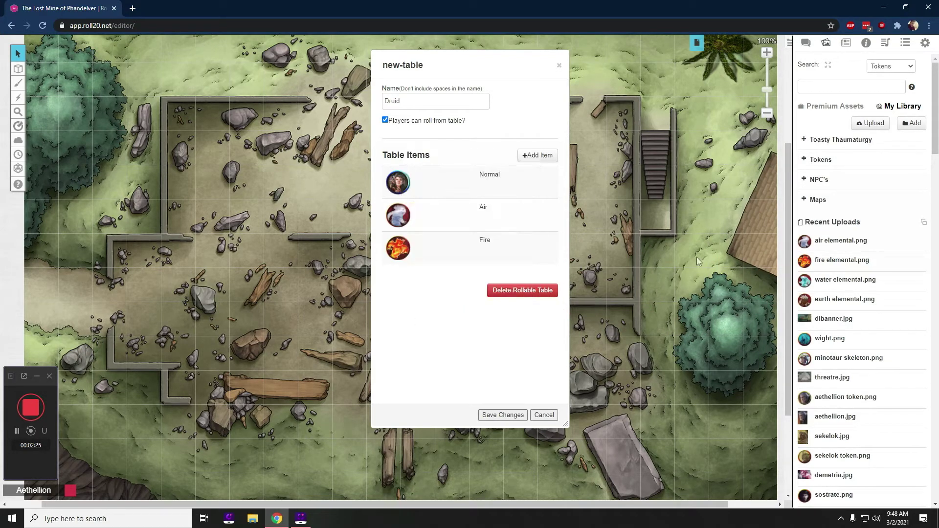
# Add an item named Water to the Druid table, with water elemental.png as its icon
pyautogui.click(538, 157)
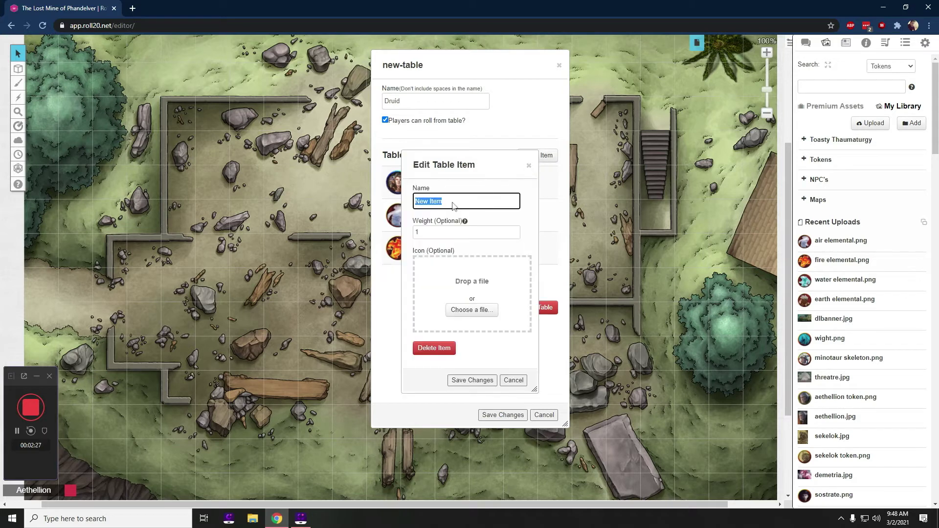
pyautogui.write('Water')
pyautogui.moveTo(837, 279); pyautogui.dragTo(486, 285)
pyautogui.click(473, 380)
# Add an item named Earth to the Druid table, with earth elemental.png as its icon
pyautogui.click(522, 156)
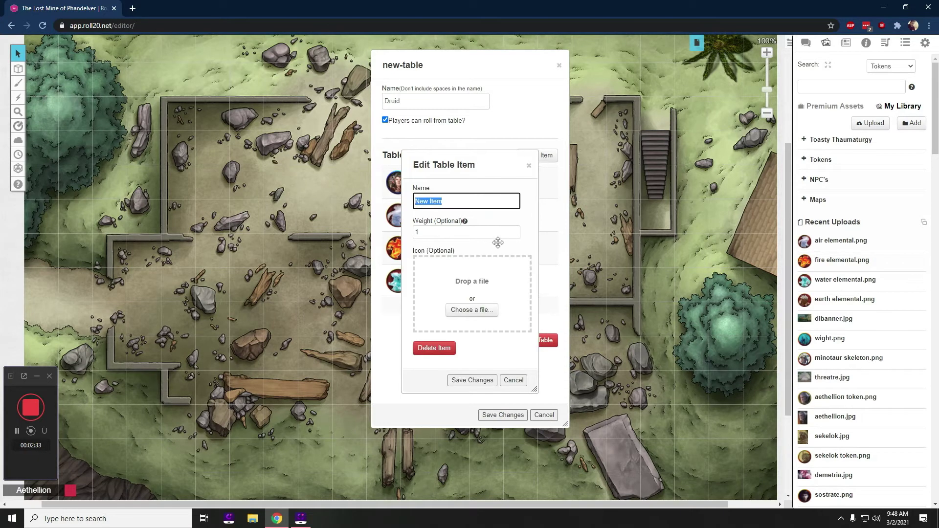
pyautogui.write('Earth')
pyautogui.moveTo(833, 299); pyautogui.dragTo(440, 288)
pyautogui.click(473, 380)
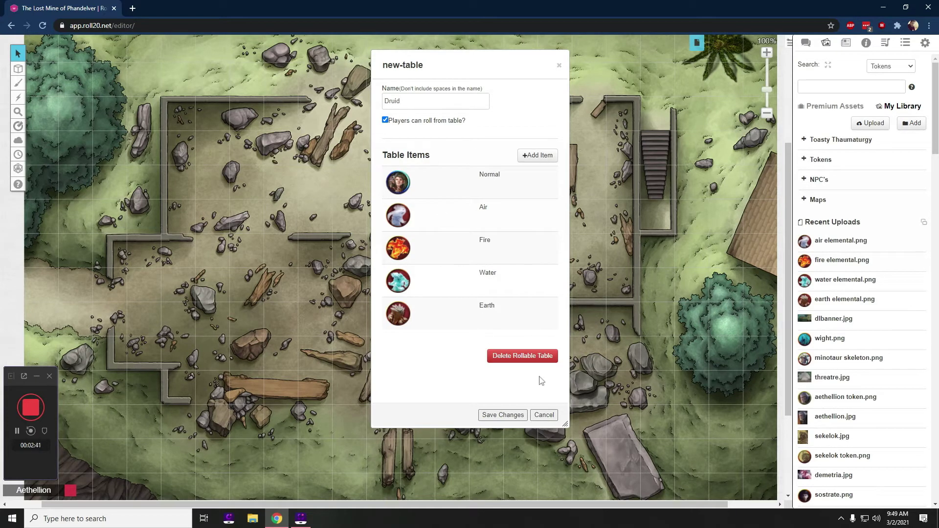
# Save the Druid rollable table and place its token on the map
pyautogui.click(495, 417)
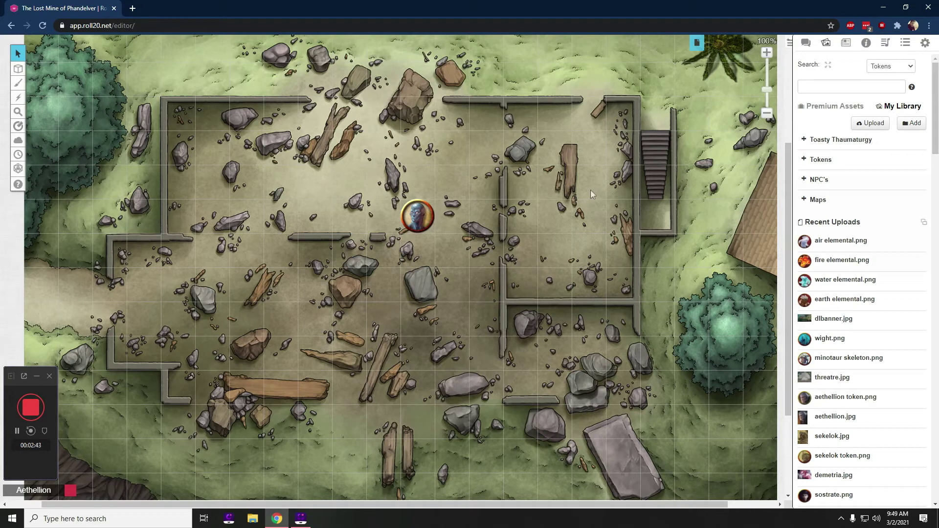
pyautogui.click(905, 43)
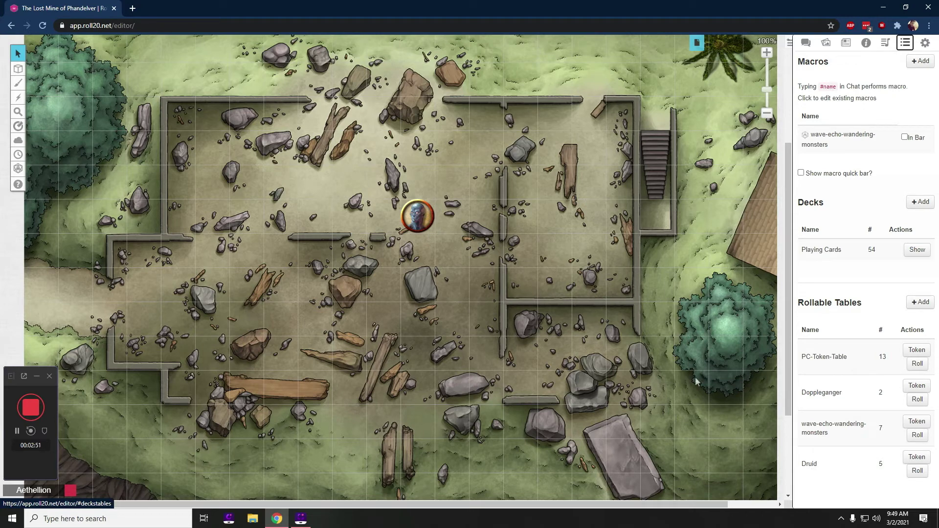
pyautogui.click(916, 458)
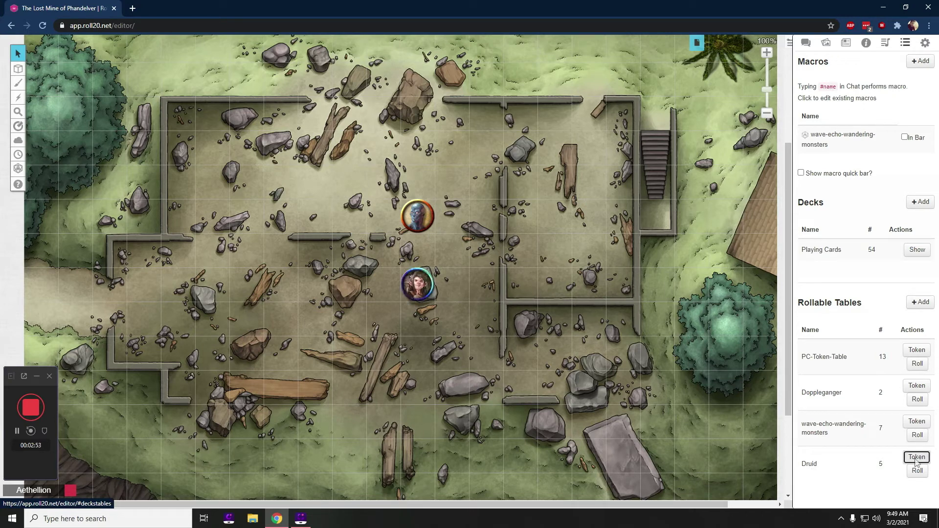
# In the new Druid token's settings, make it represent the character Updated Halfling Rogue
pyautogui.click(415, 289)
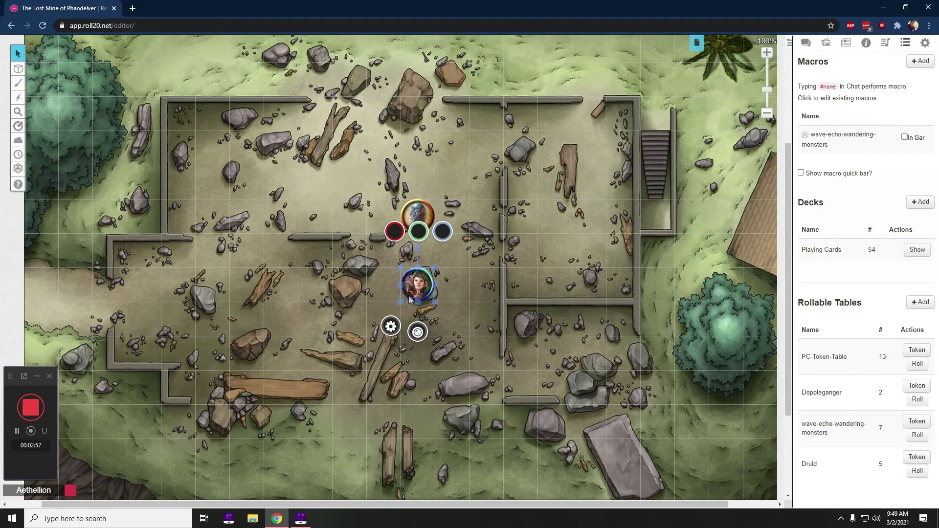
pyautogui.click(386, 330)
pyautogui.click(455, 160)
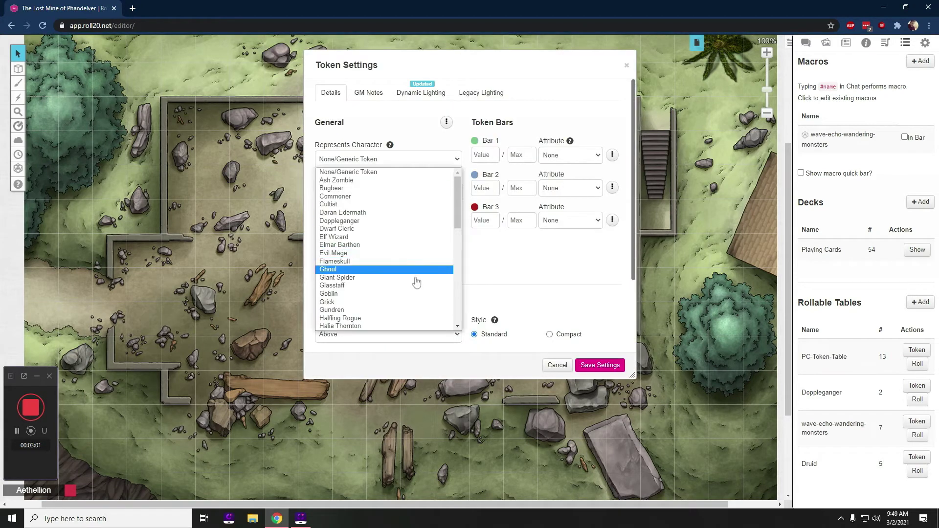
pyautogui.scroll(-5, 416, 282)
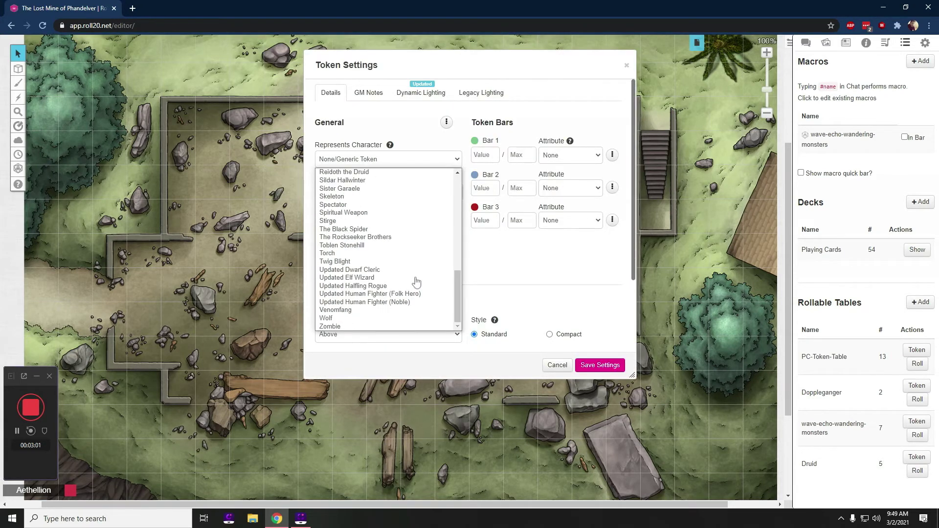
pyautogui.click(360, 287)
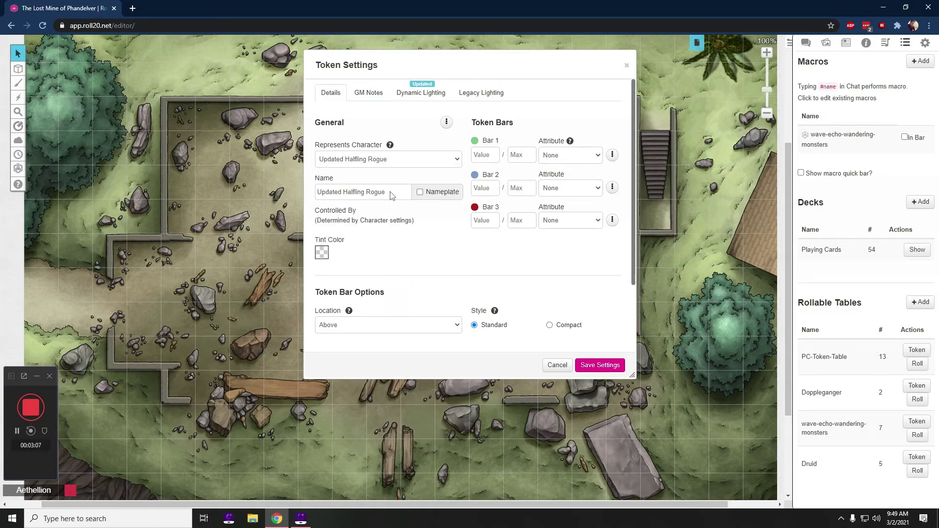
# Link the token's Bar 1 to the hp attribute
pyautogui.click(595, 157)
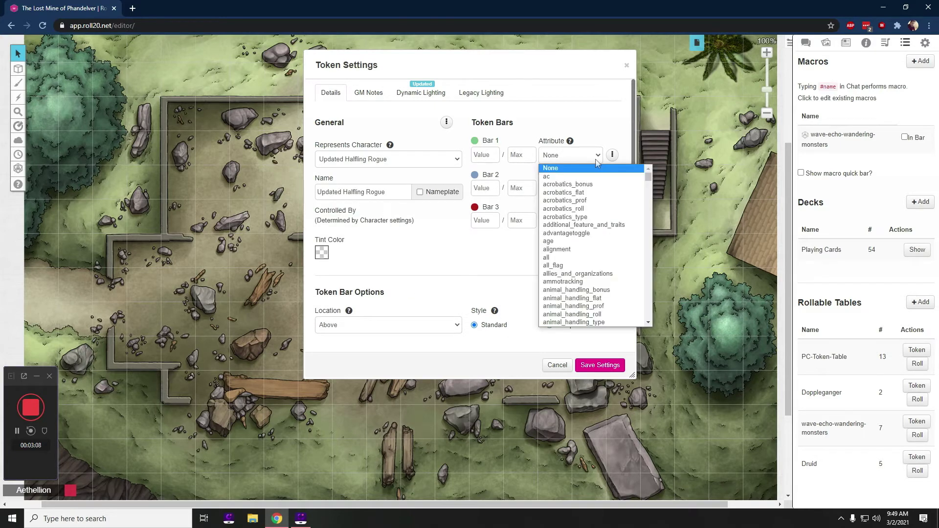
pyautogui.scroll(-20, 601, 258)
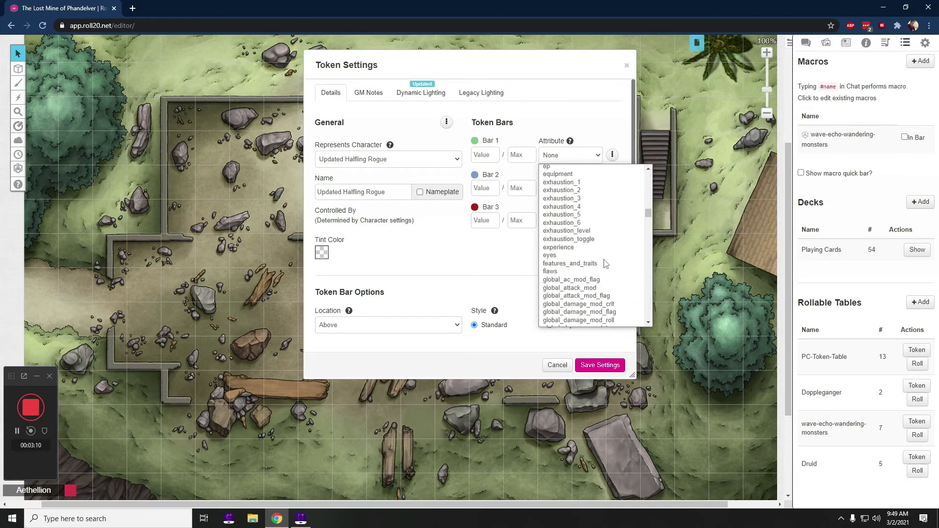
pyautogui.scroll(7, 602, 259)
pyautogui.scroll(-3, 593, 279)
pyautogui.click(548, 277)
# Link the token's Bar 2 to the ac attribute and save the token settings
pyautogui.click(570, 189)
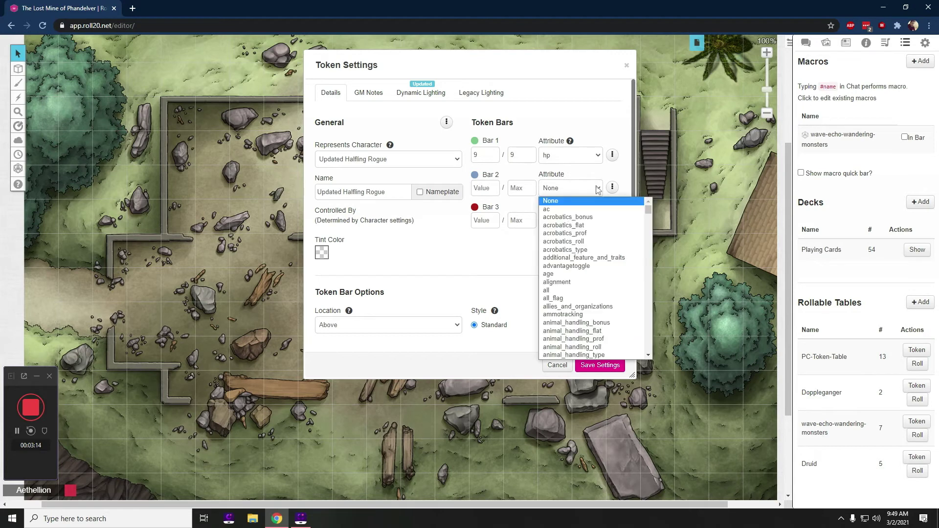
pyautogui.click(568, 211)
pyautogui.click(446, 122)
pyautogui.click(422, 94)
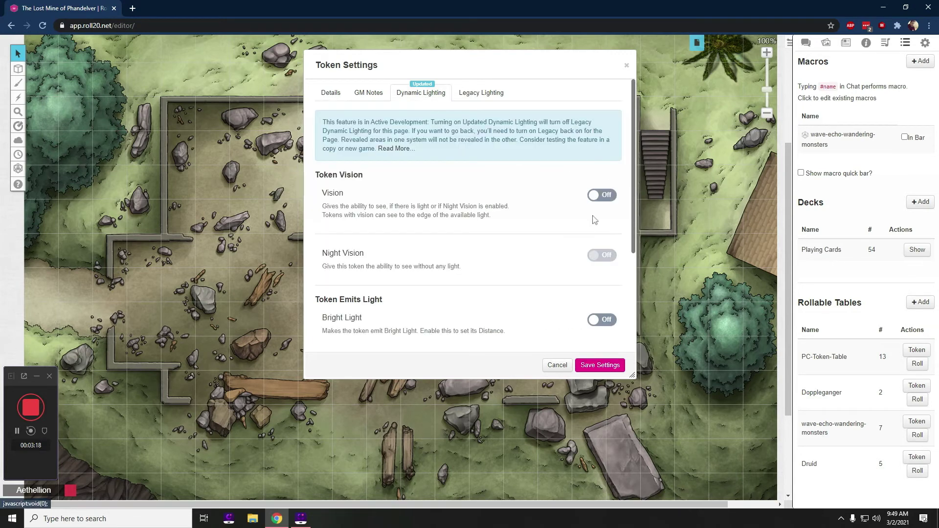
pyautogui.click(347, 101)
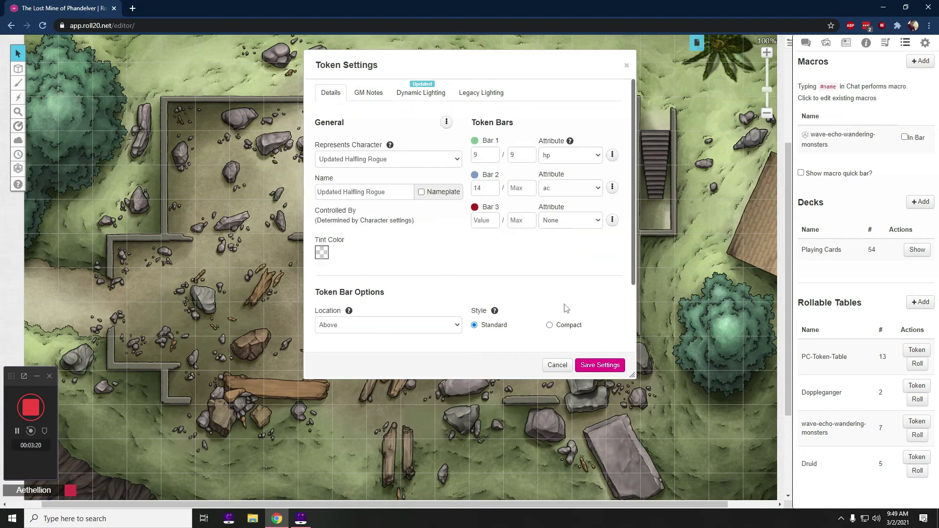
pyautogui.click(600, 365)
pyautogui.click(483, 274)
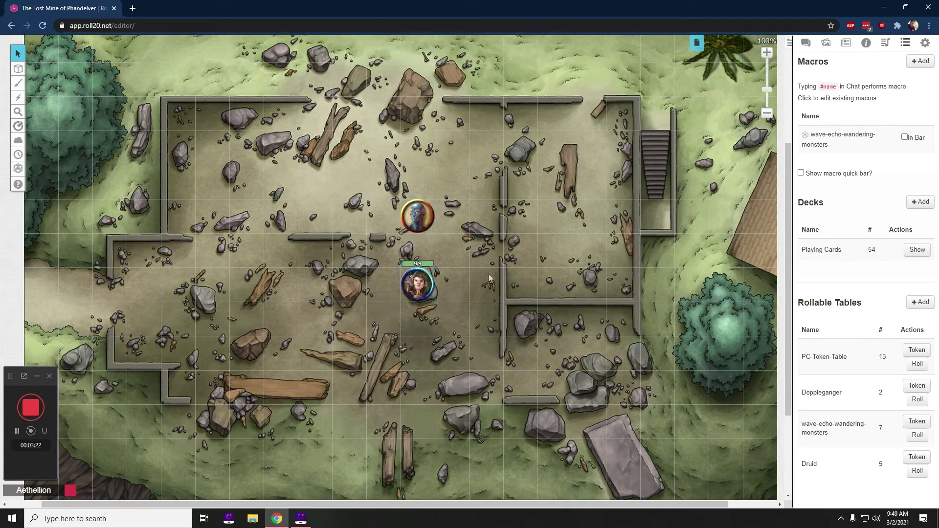
# Open the Updated Halfling Rogue character for editing and delete its existing default token
pyautogui.click(845, 42)
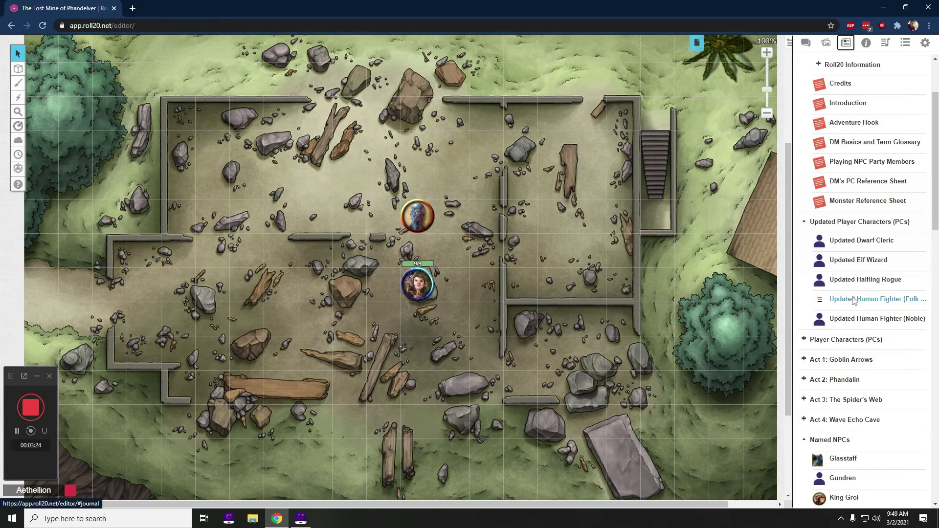
pyautogui.click(869, 281)
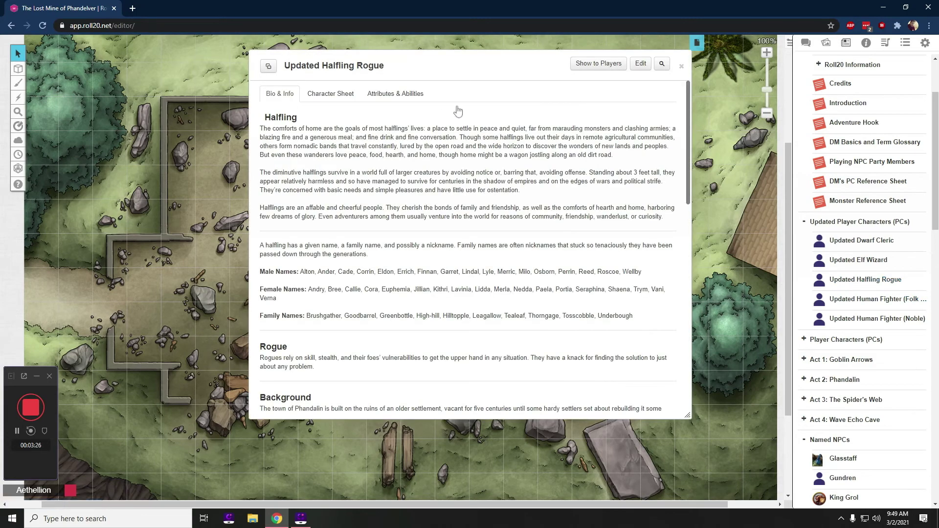
pyautogui.click(636, 67)
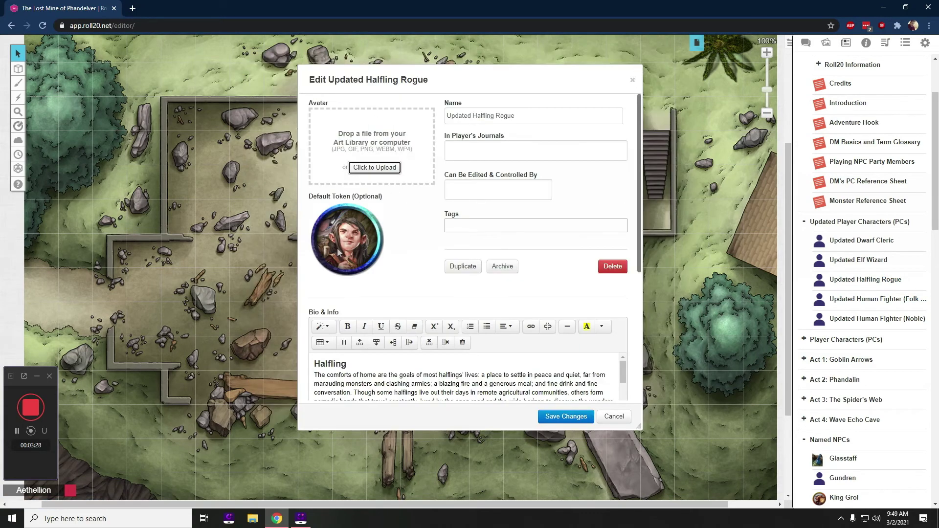
pyautogui.moveTo(460, 83); pyautogui.dragTo(589, 87)
pyautogui.doubleClick(589, 87)
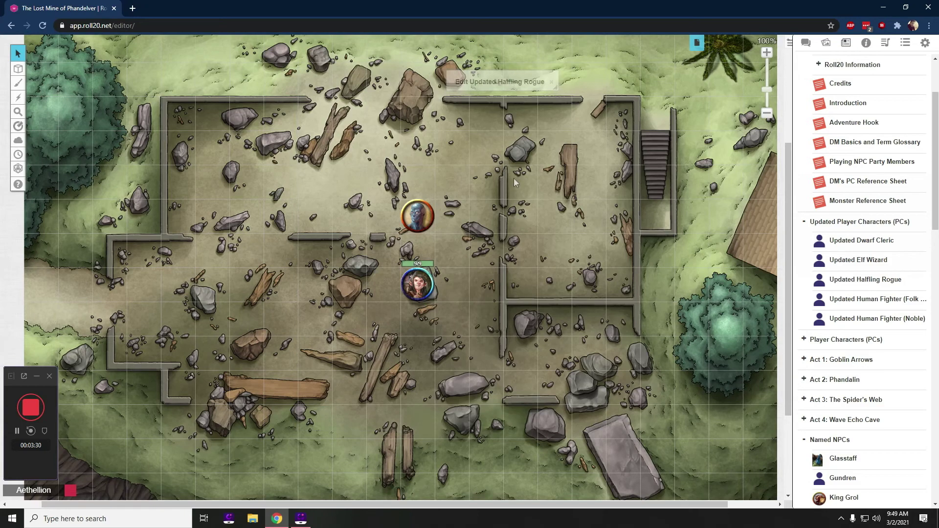
pyautogui.doubleClick(493, 84)
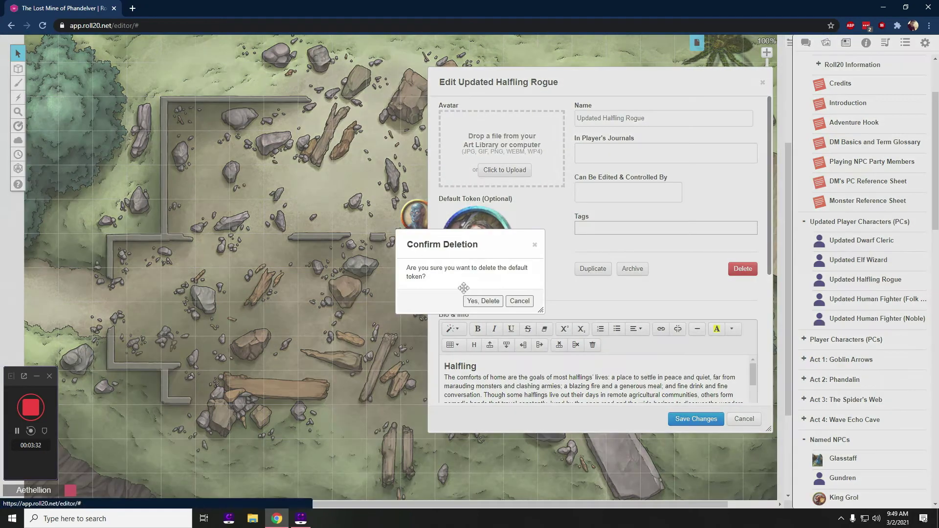
pyautogui.click(483, 301)
# Assign the Druid token on the map as the character's default token, save the changes and close the character
pyautogui.click(426, 281)
pyautogui.moveTo(417, 287); pyautogui.dragTo(350, 287)
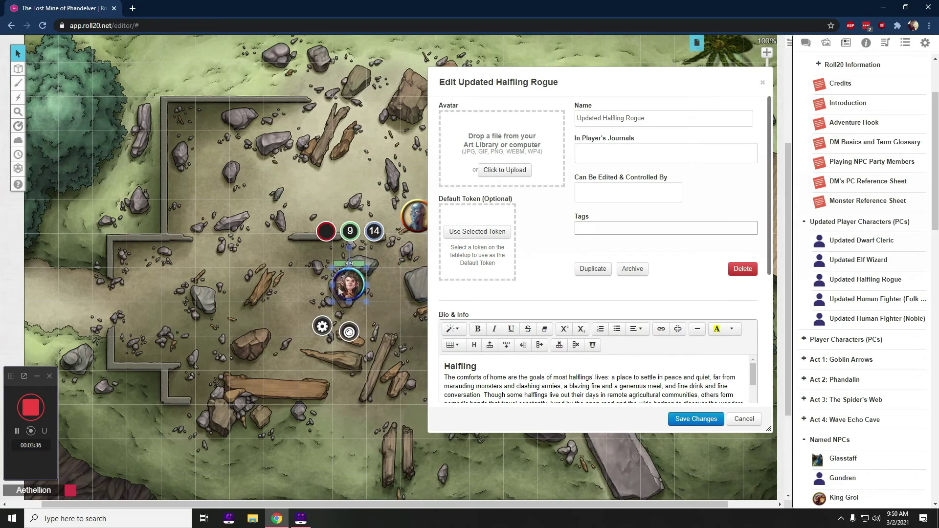
pyautogui.click(483, 233)
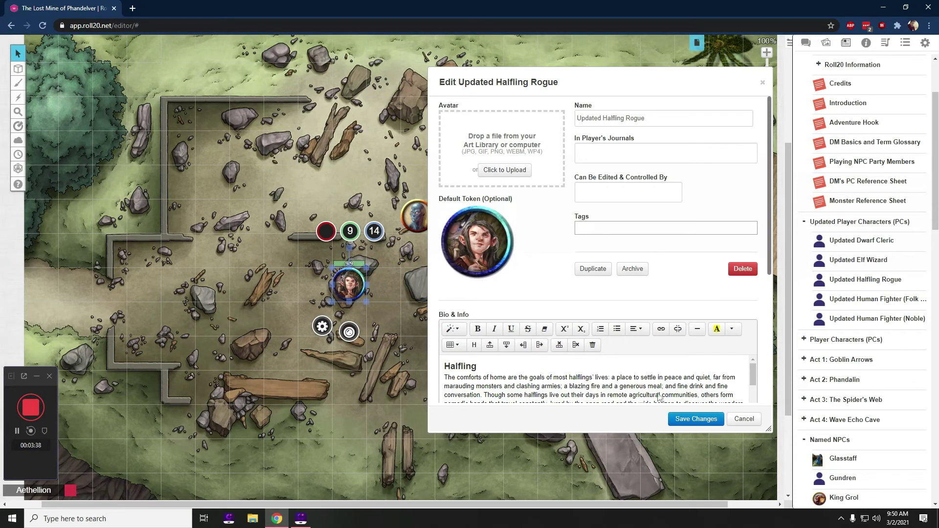
pyautogui.click(690, 419)
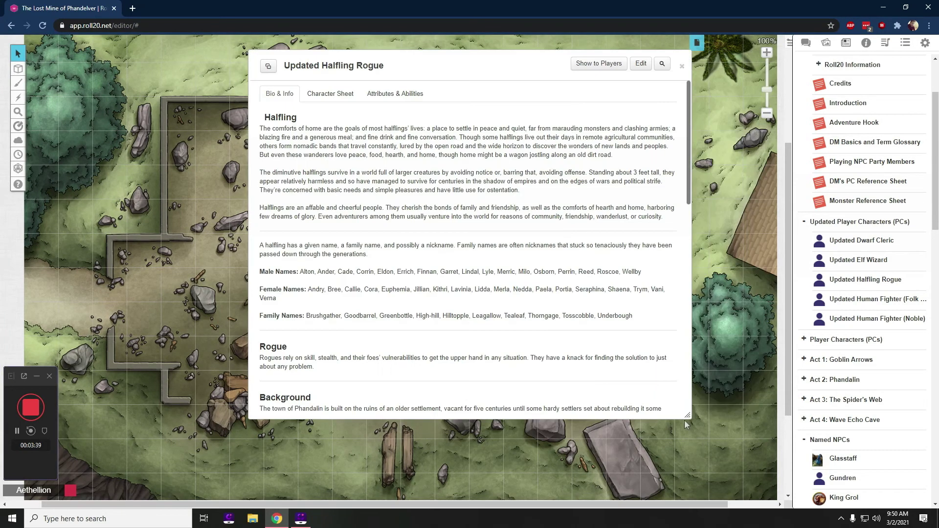
pyautogui.click(681, 66)
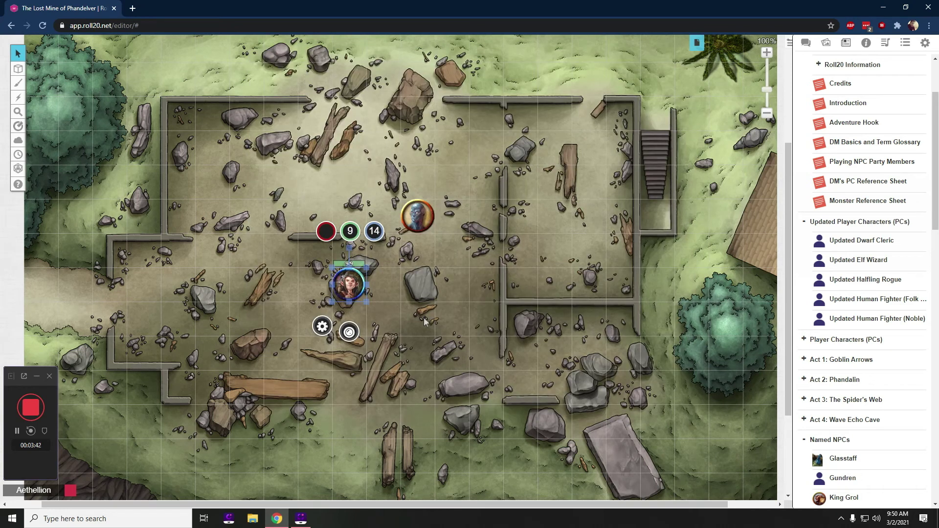
# Move the Druid token north of the other token and switch its multi-sided image to the earth elemental side
pyautogui.click(435, 299)
pyautogui.moveTo(349, 284); pyautogui.dragTo(422, 142)
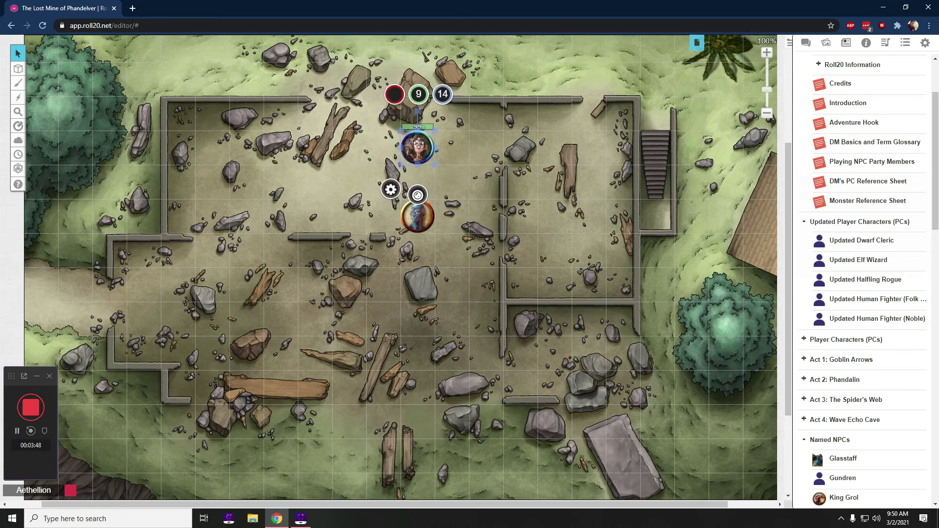
pyautogui.rightClick(419, 151)
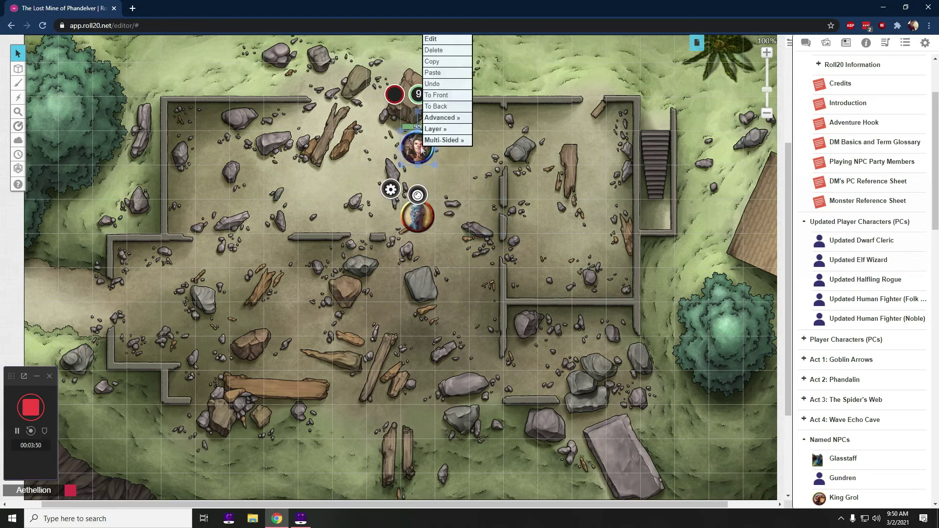
pyautogui.moveTo(446, 142)
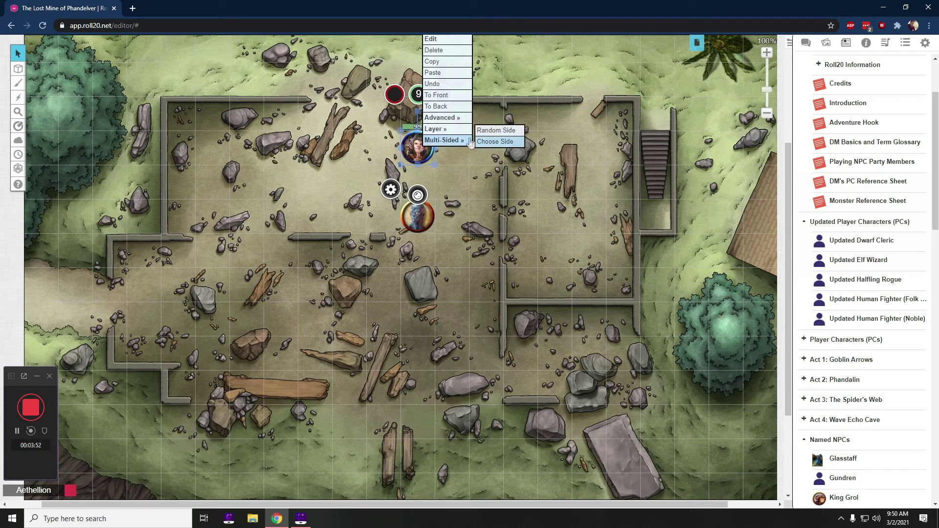
pyautogui.click(491, 142)
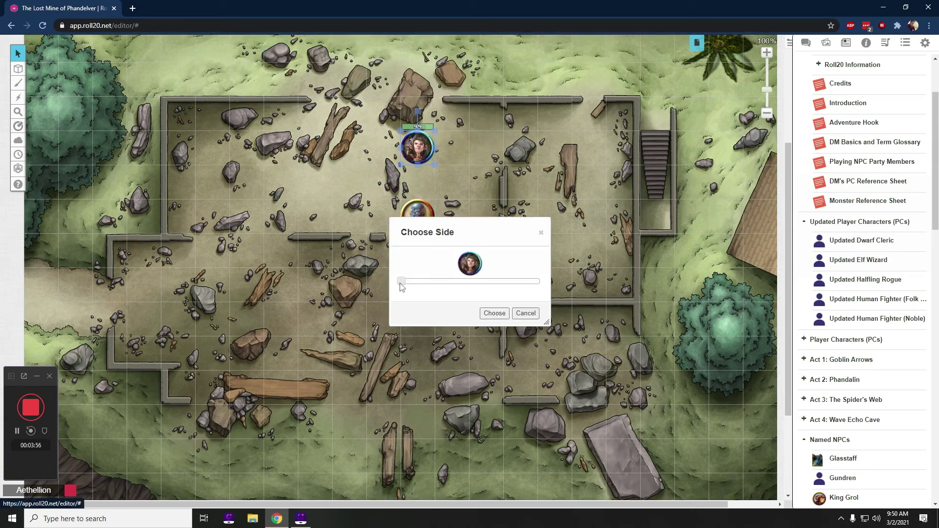
pyautogui.moveTo(401, 286); pyautogui.dragTo(527, 286)
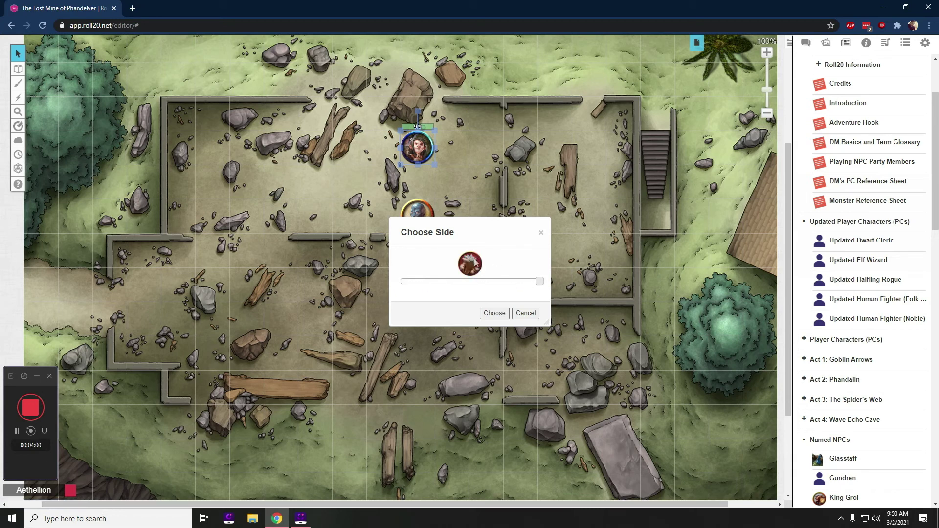
pyautogui.click(494, 314)
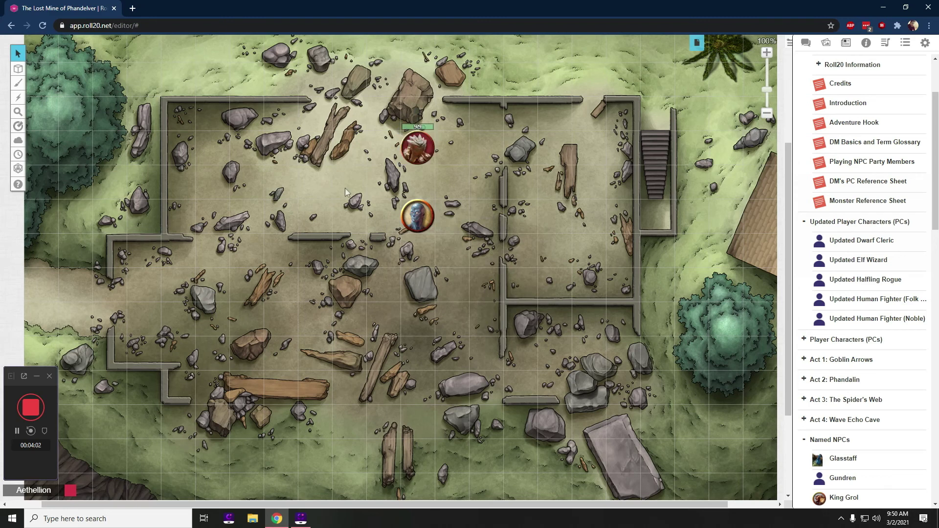
# Enlarge the earth elemental token to two by two grid squares and move it east onto the interior wall opening
pyautogui.click(416, 154)
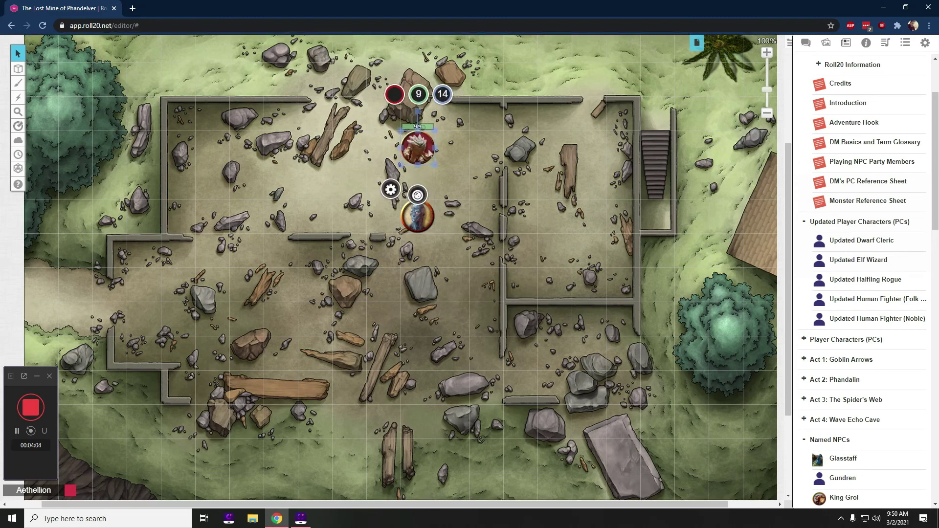
pyautogui.moveTo(435, 166); pyautogui.dragTo(468, 199)
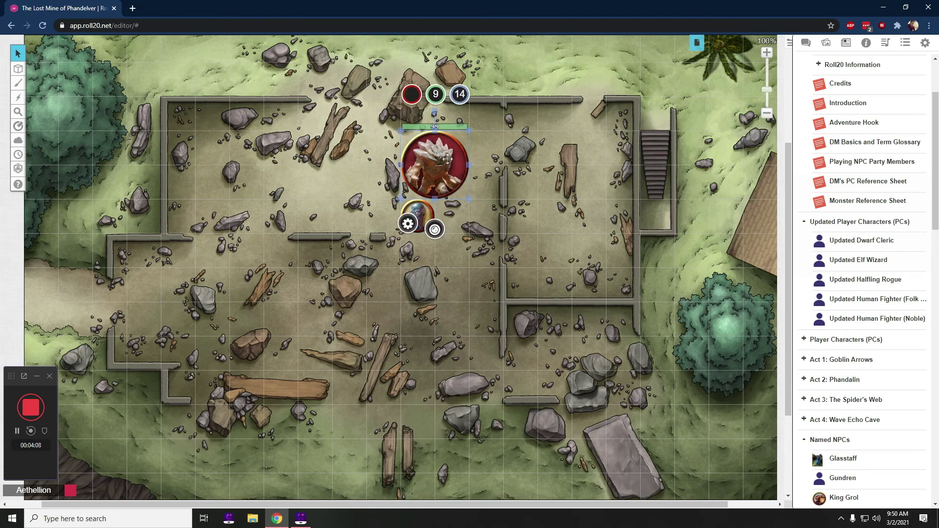
pyautogui.click(432, 168)
pyautogui.moveTo(432, 168); pyautogui.dragTo(534, 168)
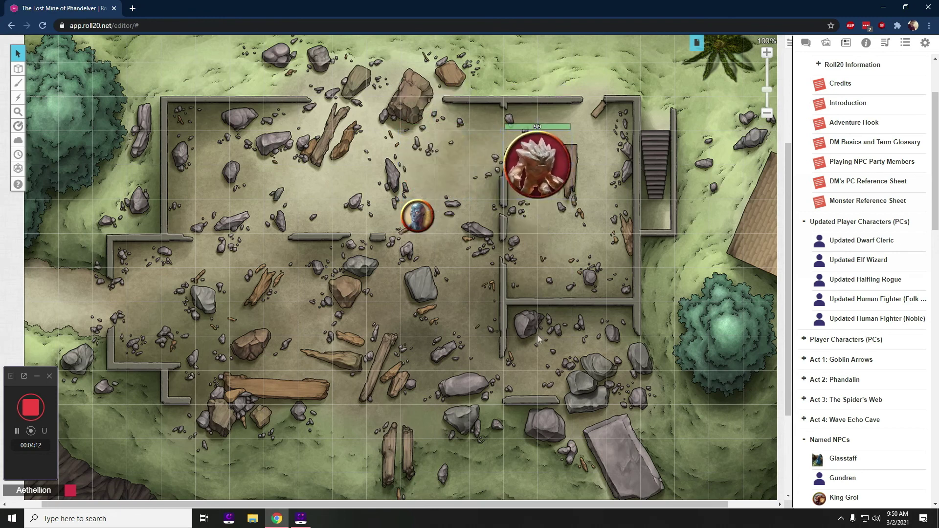
pyautogui.moveTo(538, 166); pyautogui.dragTo(504, 166)
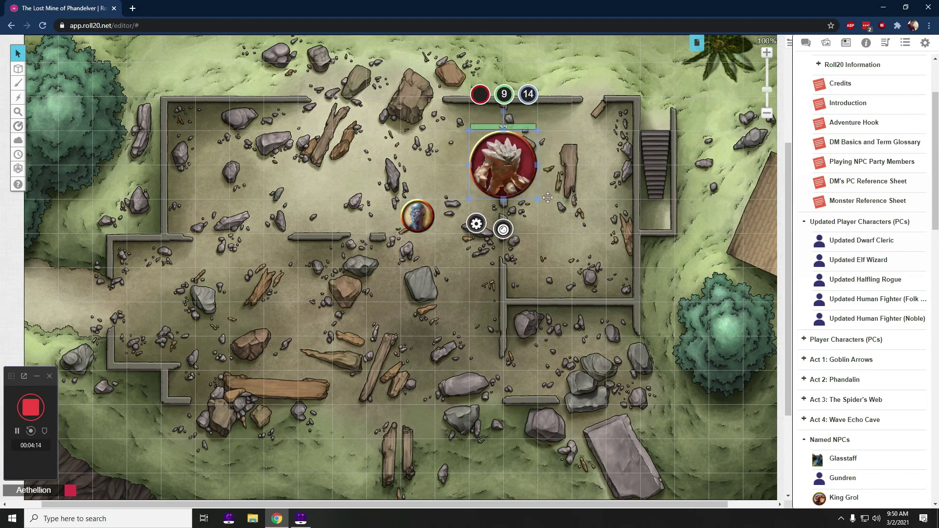